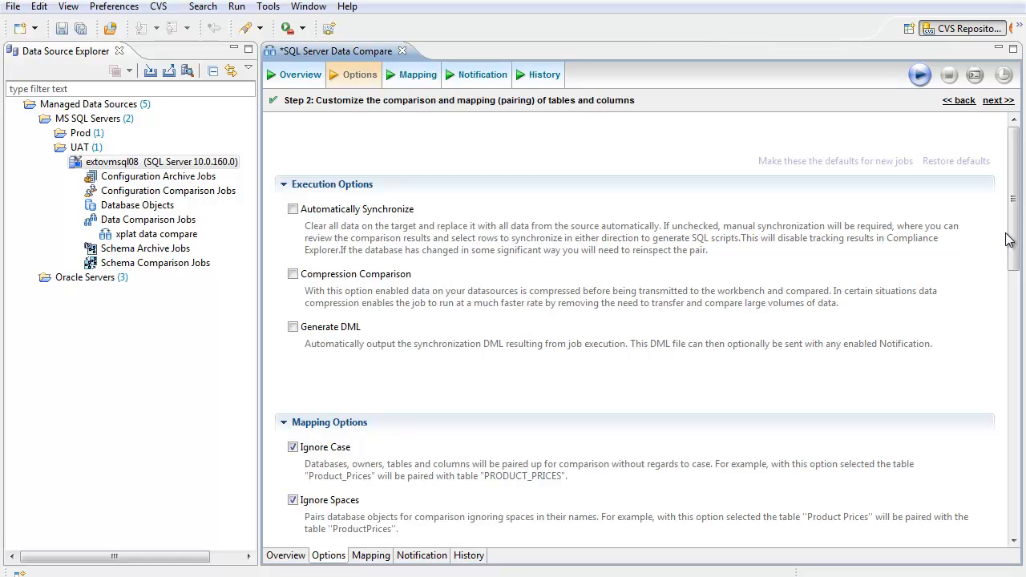
Step: Restrict the job's database mapping to the FRANKLYNA database by deselecting all databases and including only that one
drag(1012, 240, 1022, 316)
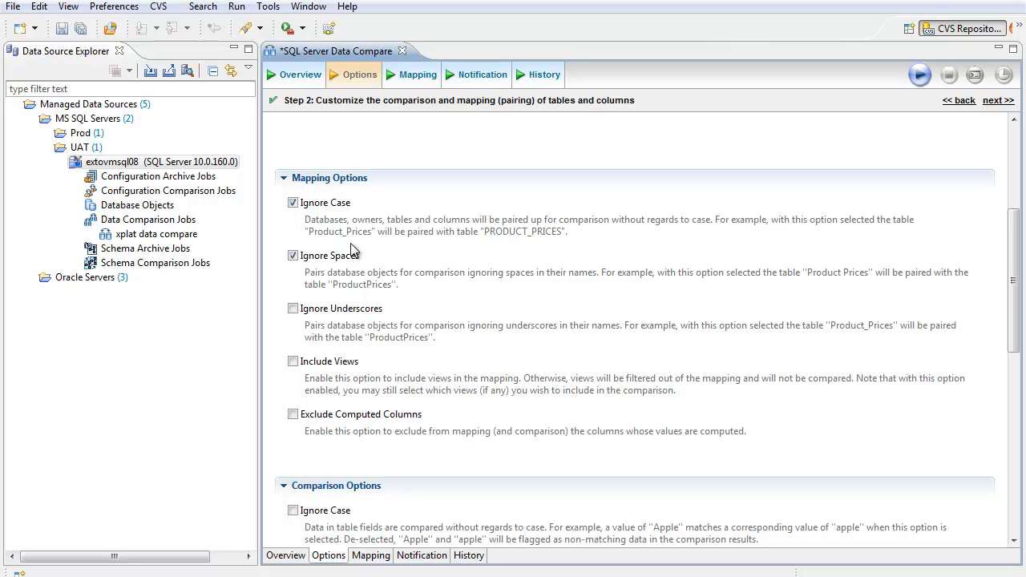
drag(1011, 298, 991, 492)
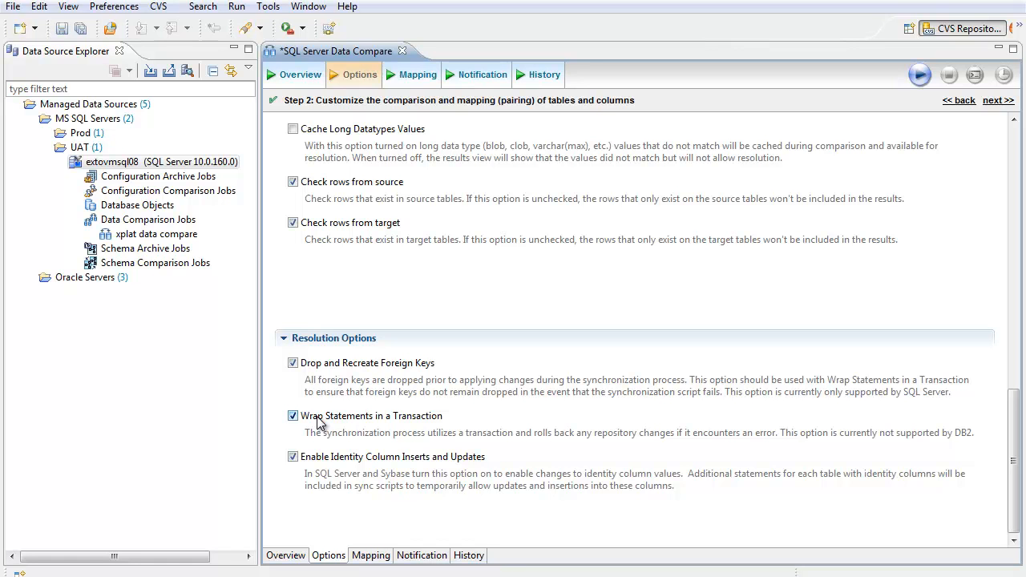
click(407, 76)
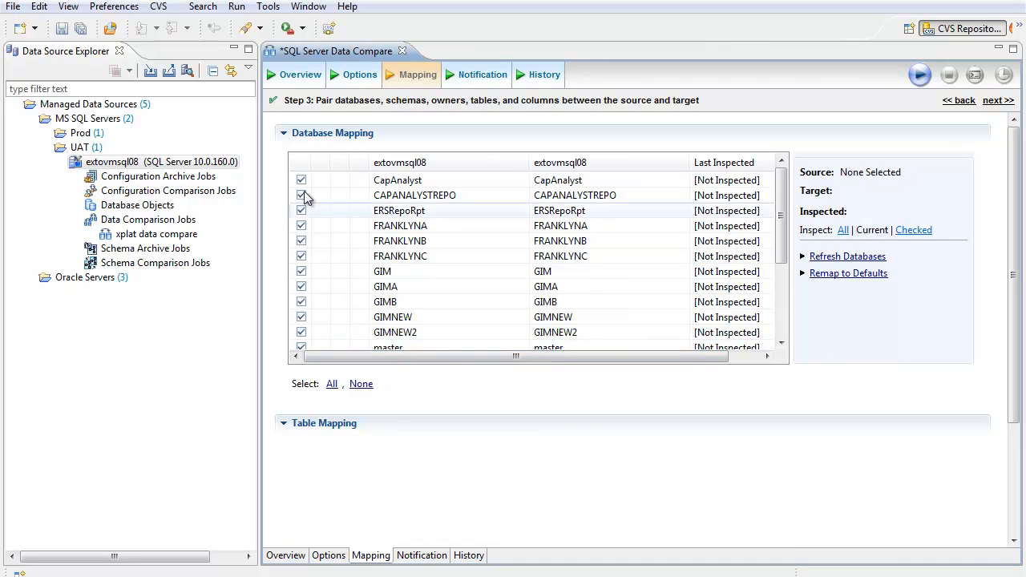
click(360, 384)
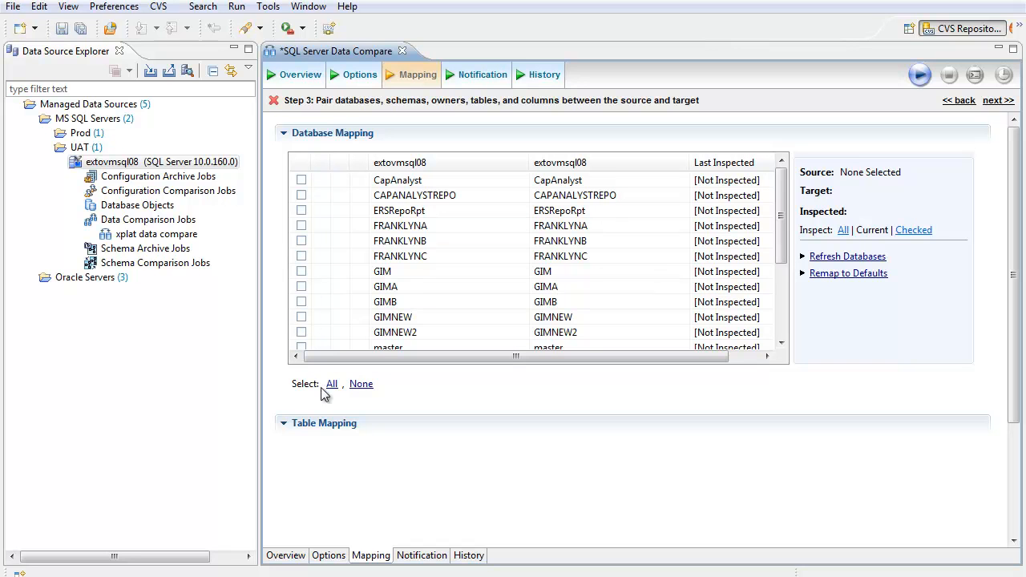
click(301, 226)
click(301, 226)
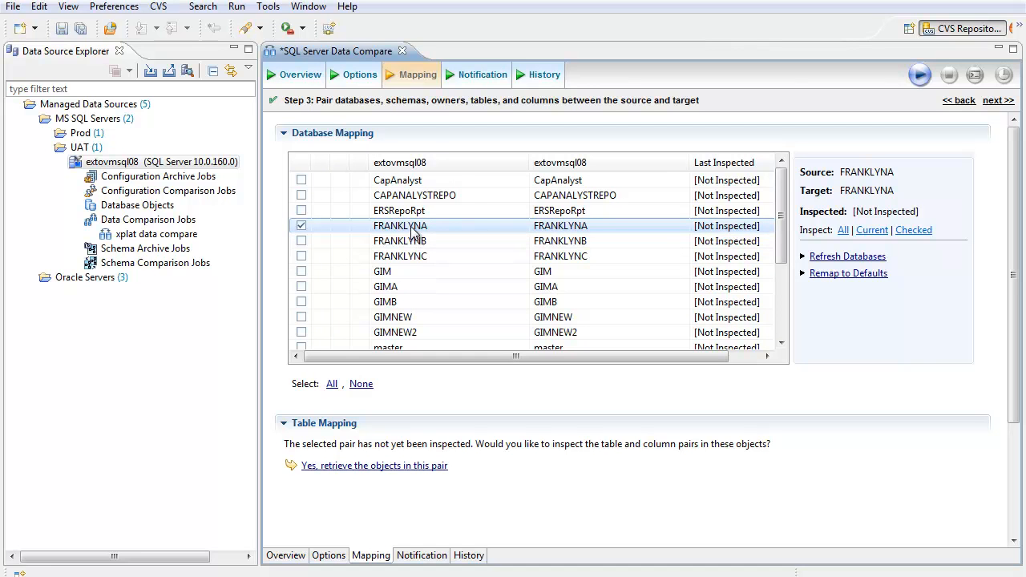
Step: Map source FRANKLYNA to target FRANKLYNB, accepting the loss of earlier mappings, and retrieve the objects in this pair
click(678, 225)
click(678, 225)
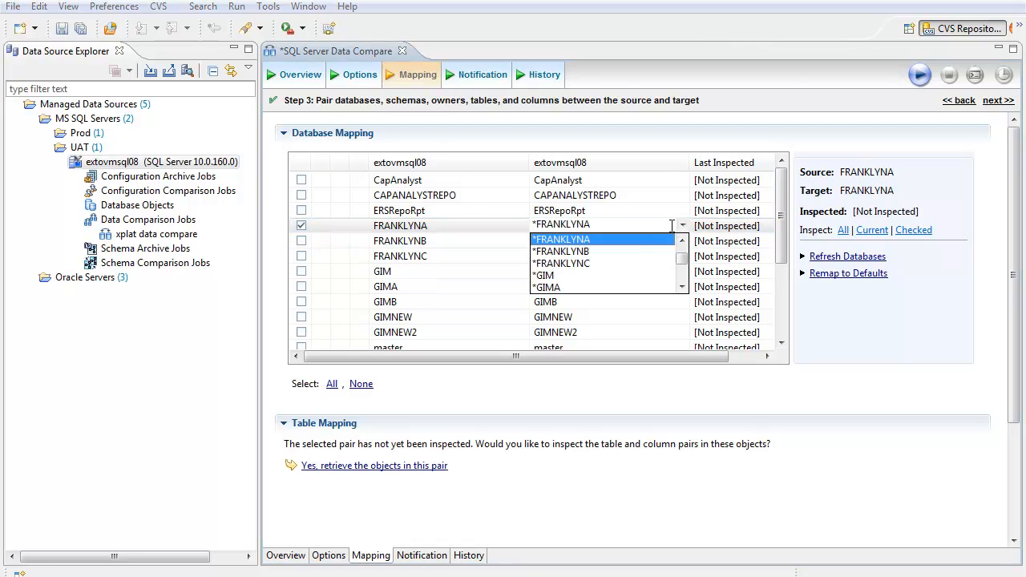
click(585, 250)
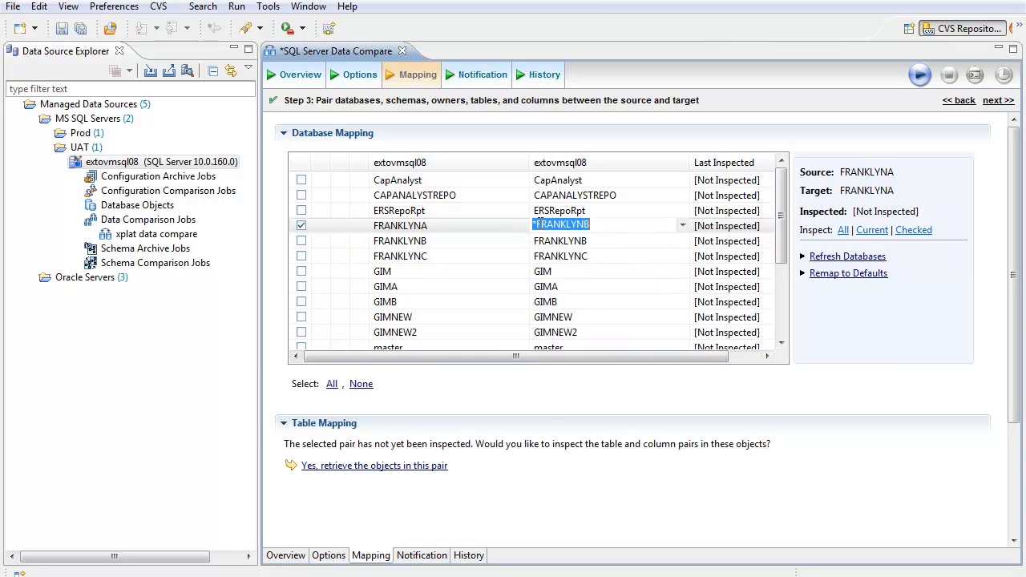
click(559, 385)
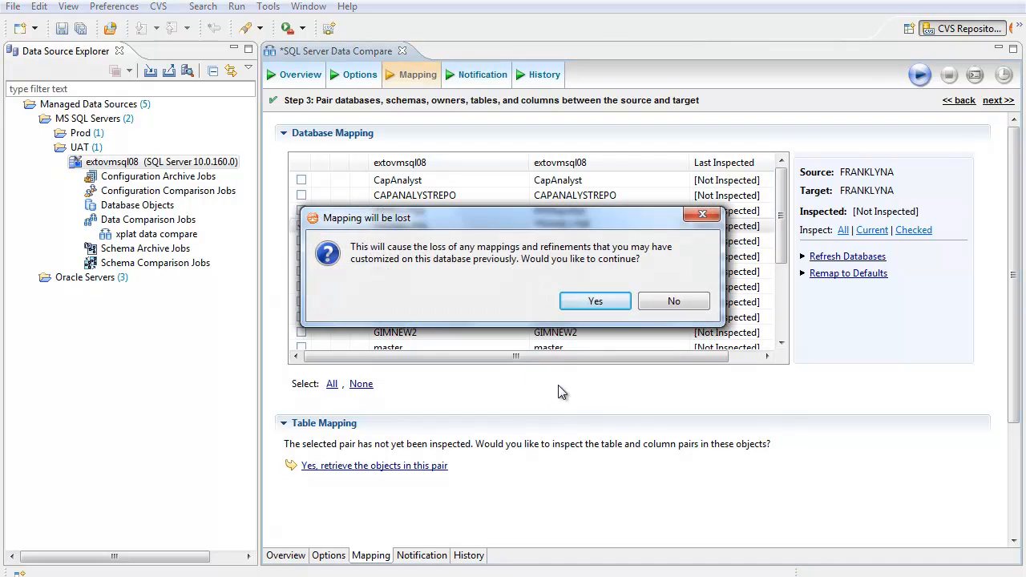
click(597, 306)
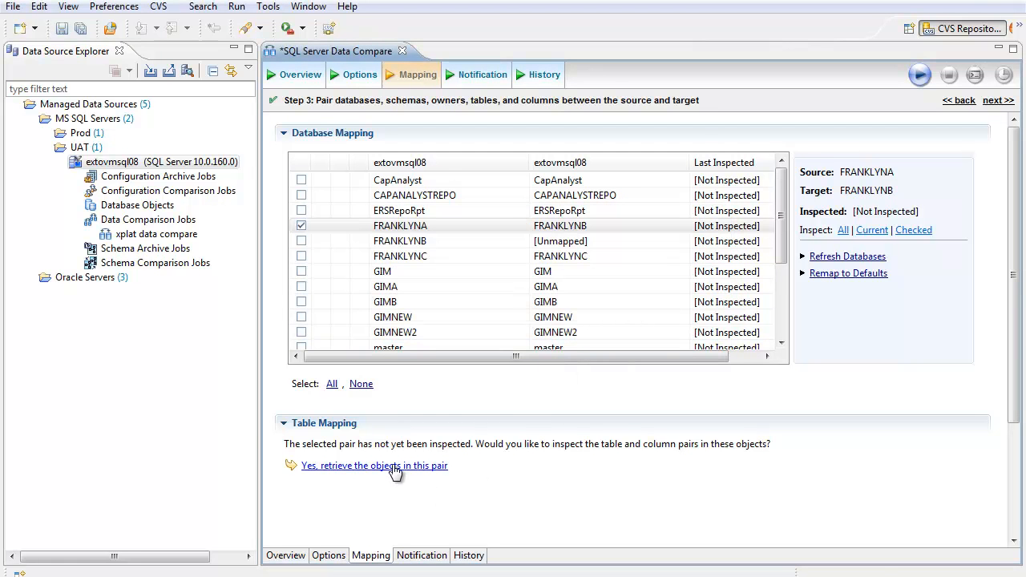
click(395, 469)
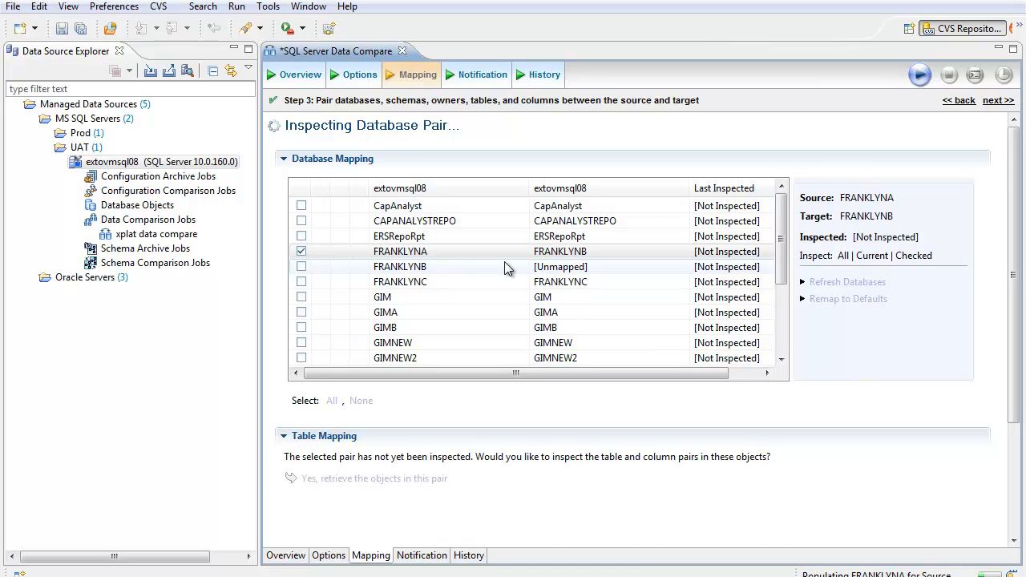
Step: View the target tables available for mapping the source table dbo.Address, keeping its current target
drag(1016, 306, 1024, 434)
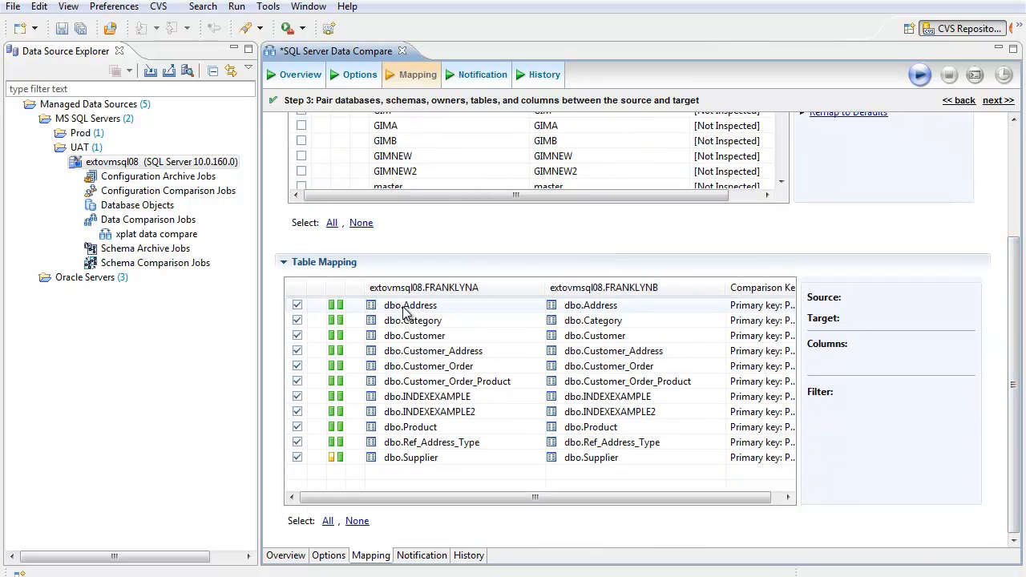
click(677, 307)
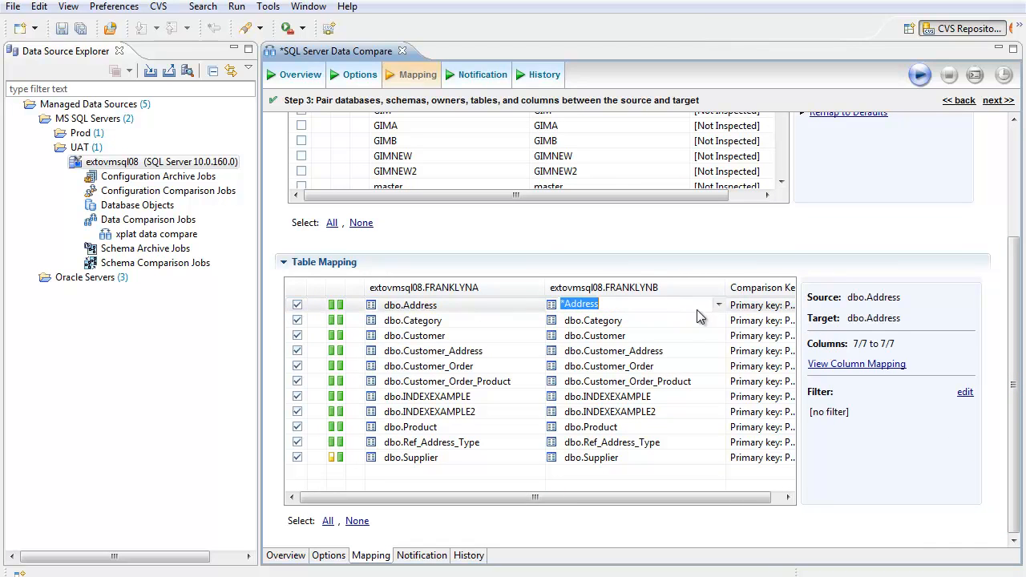
click(719, 304)
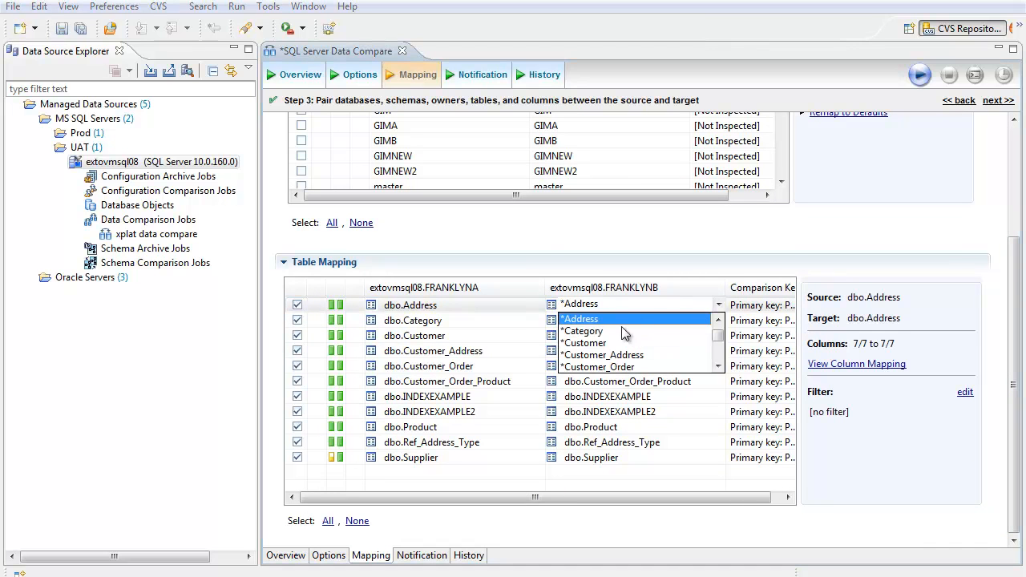
click(627, 254)
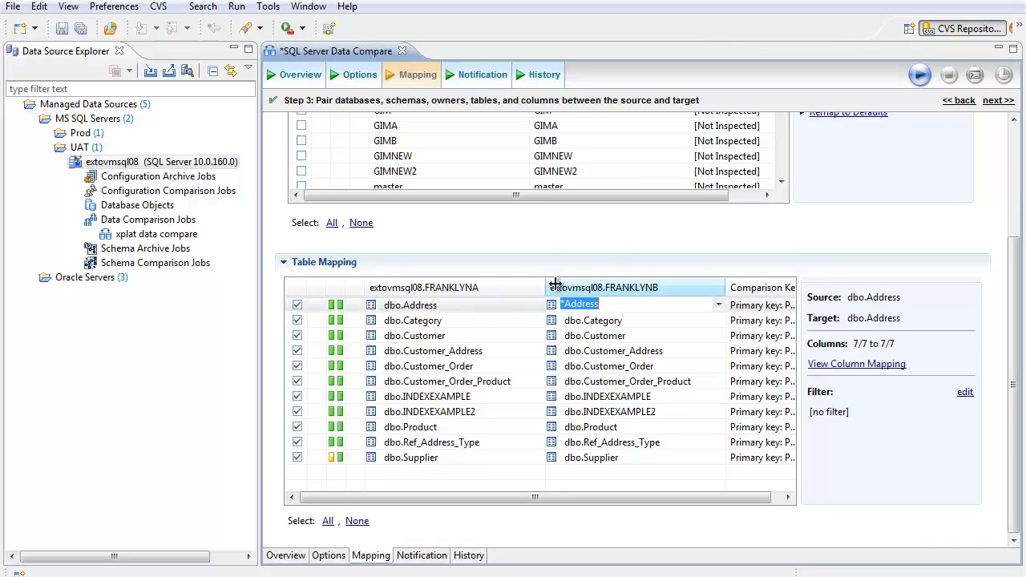
Step: Examine the column mapping of the dbo.Address pair, including the target column choices for Address_Type_ID
click(821, 367)
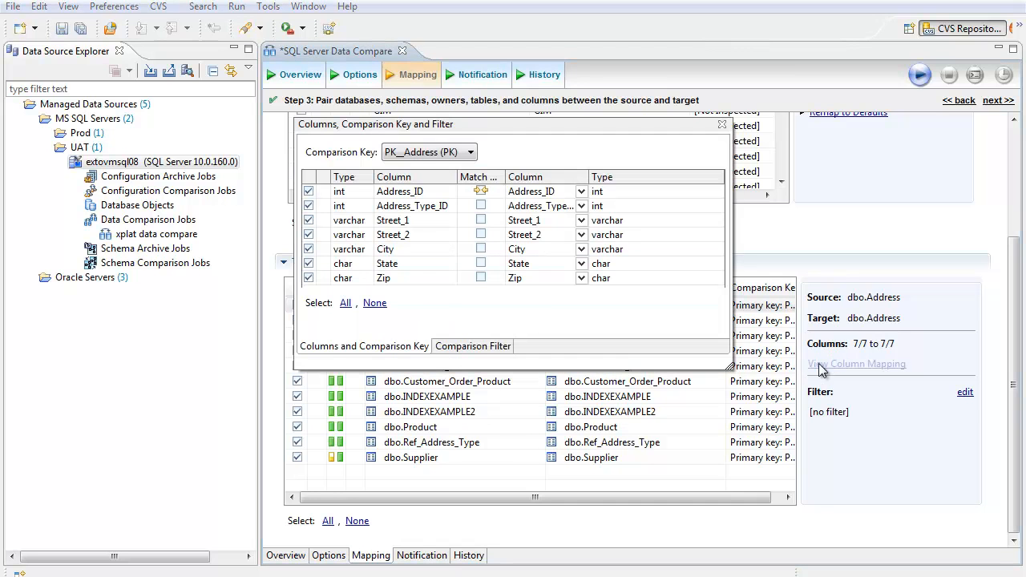
click(581, 206)
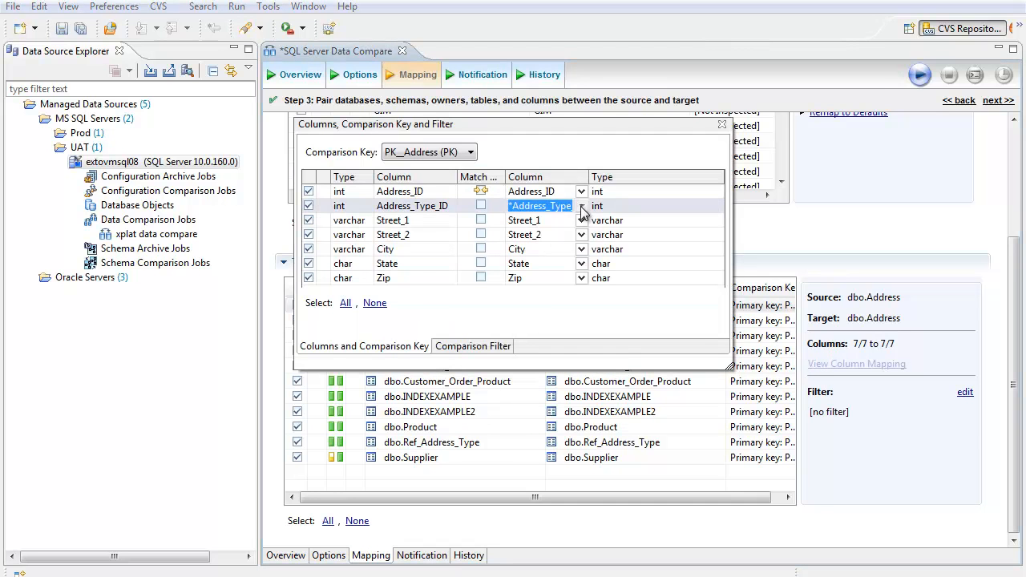
click(582, 206)
click(536, 133)
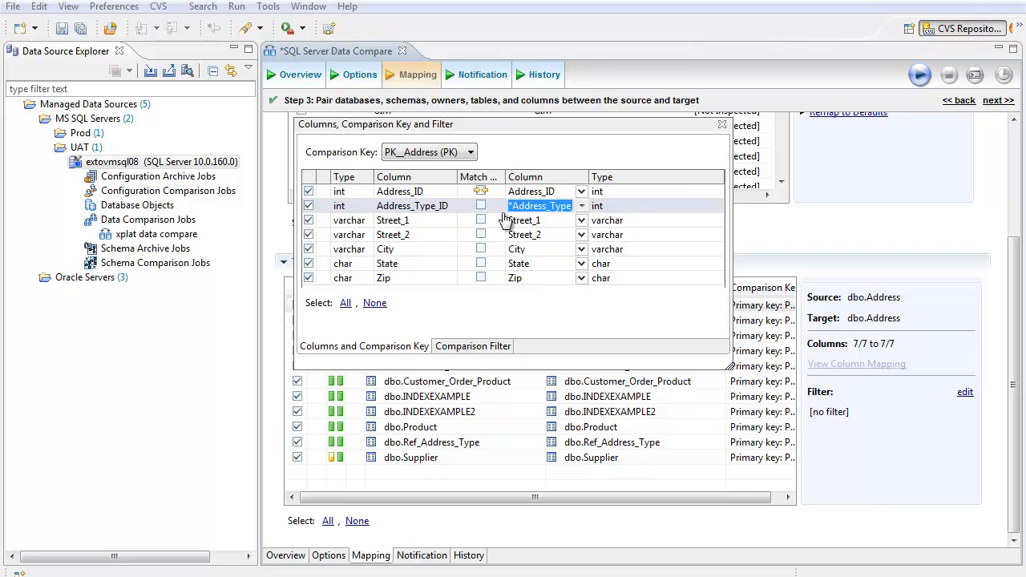
click(722, 127)
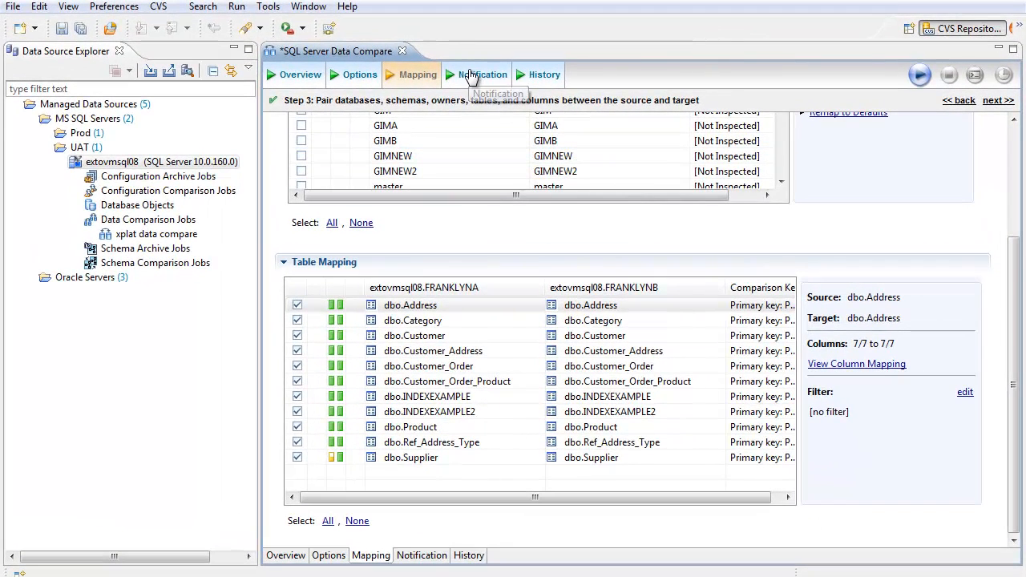
Step: Examine the email notifier's settings for the job by enabling it temporarily, leaving the notifier disabled
click(471, 74)
click(293, 236)
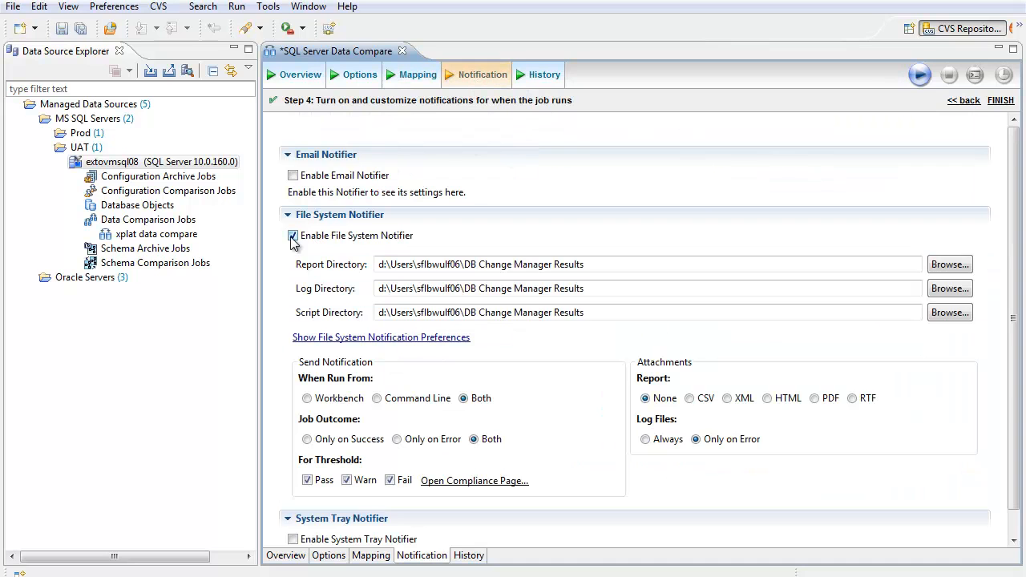
click(293, 175)
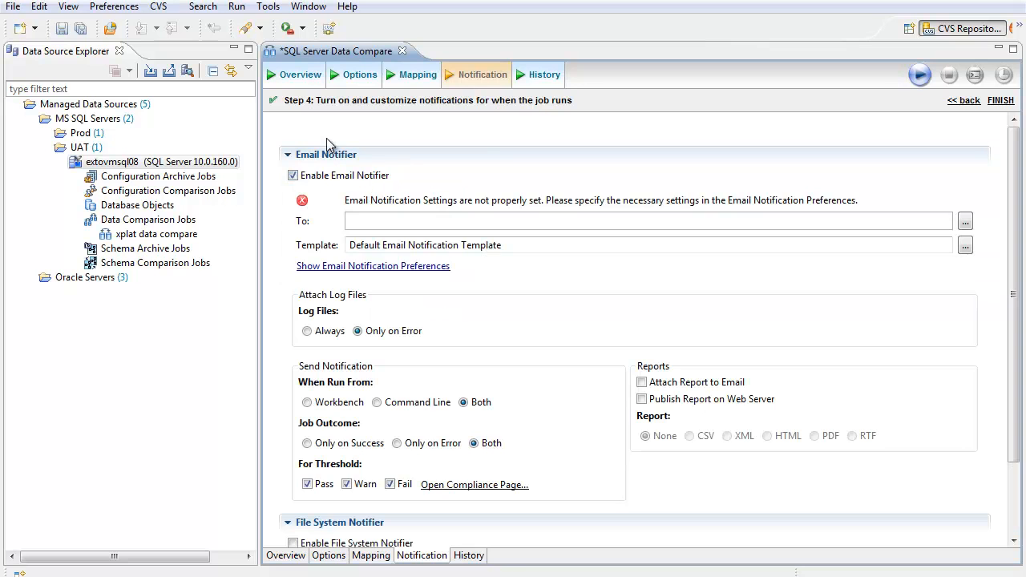
click(293, 176)
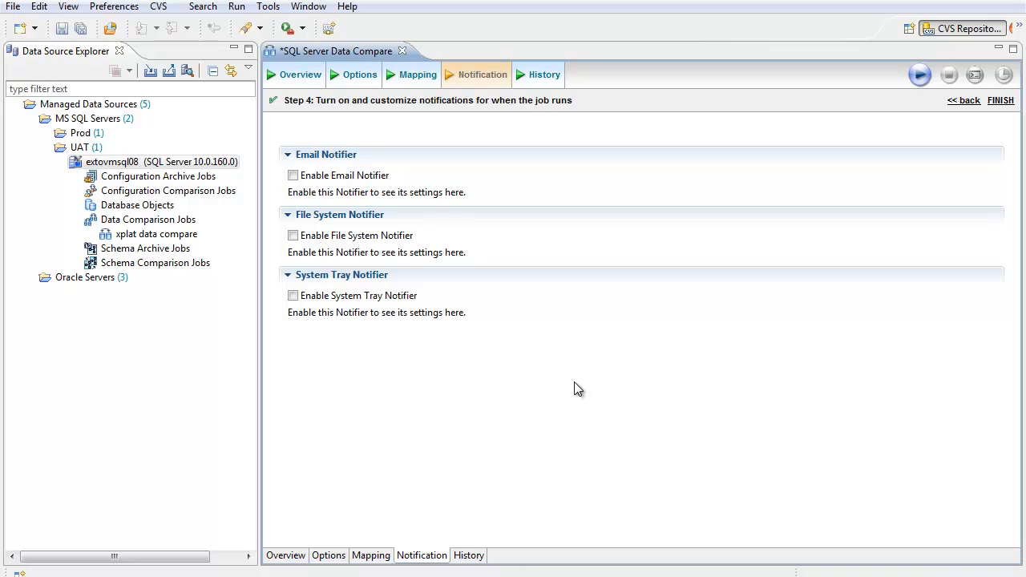
Step: Run the data comparison job and view the actions available for the saved xplat data compare job
click(920, 76)
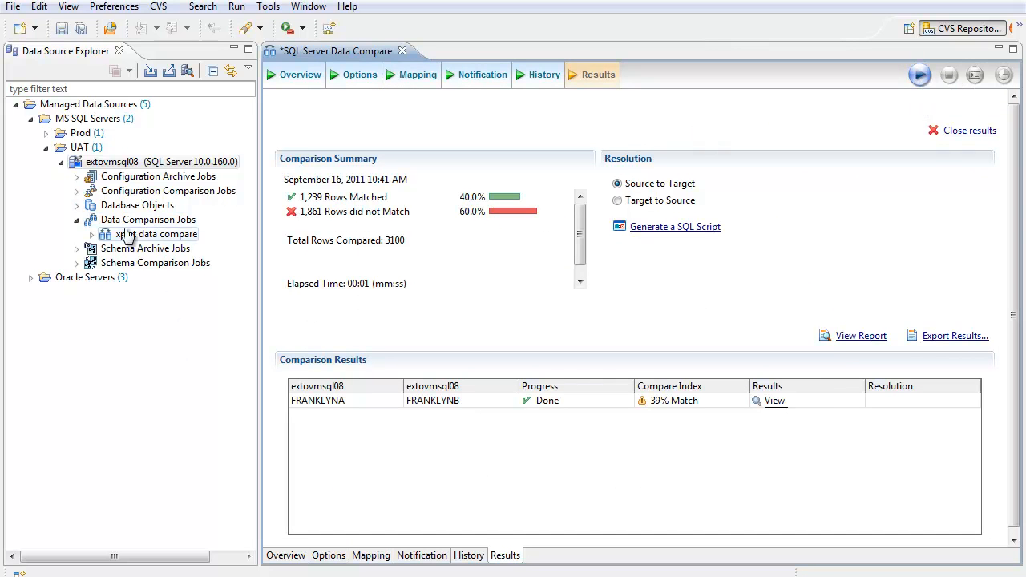
right_click(173, 237)
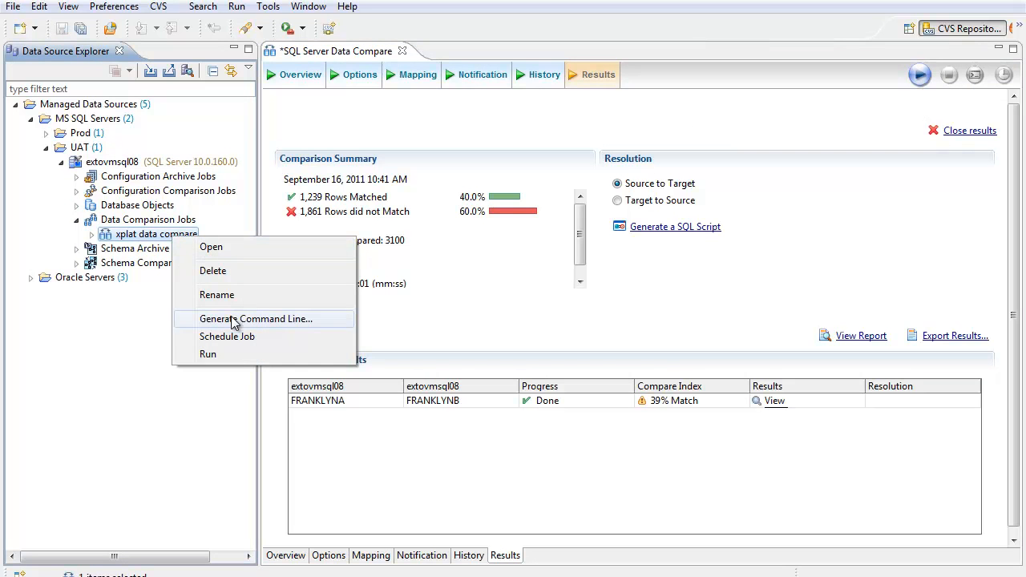
click(597, 337)
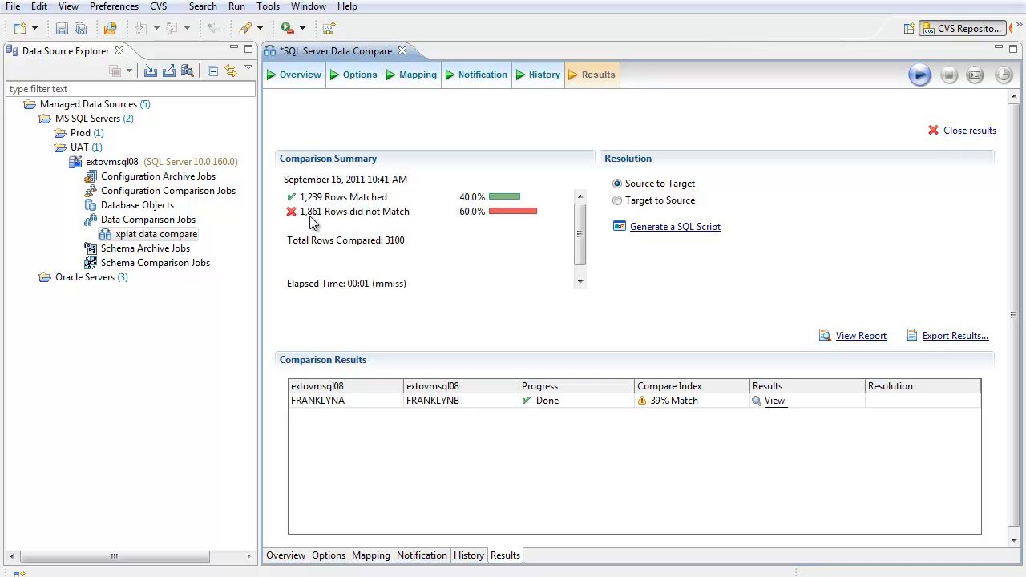
Step: Generate the source-to-target SQL synchronization script, close the SQL Errors view and review the script to its end
click(632, 186)
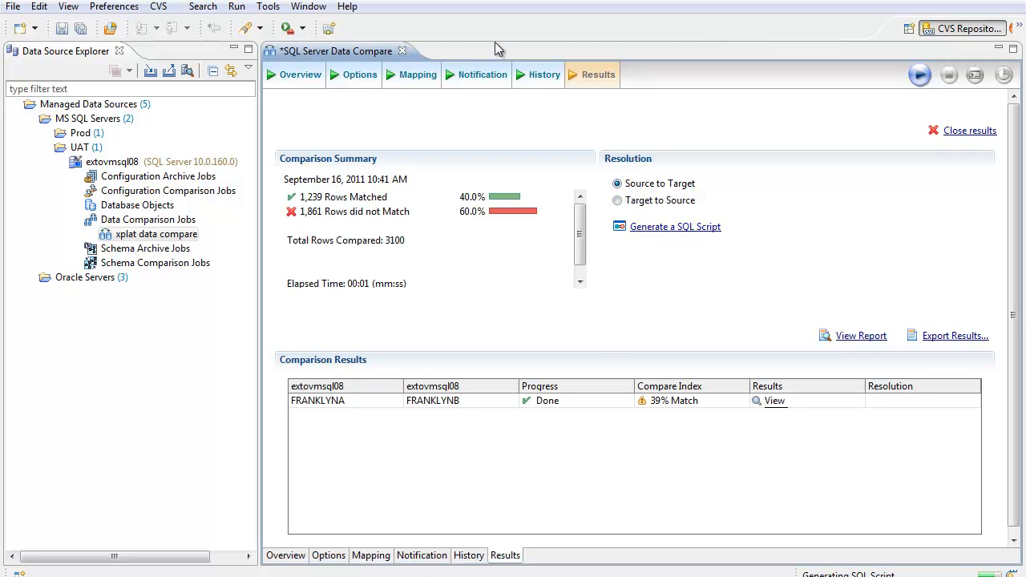
click(598, 302)
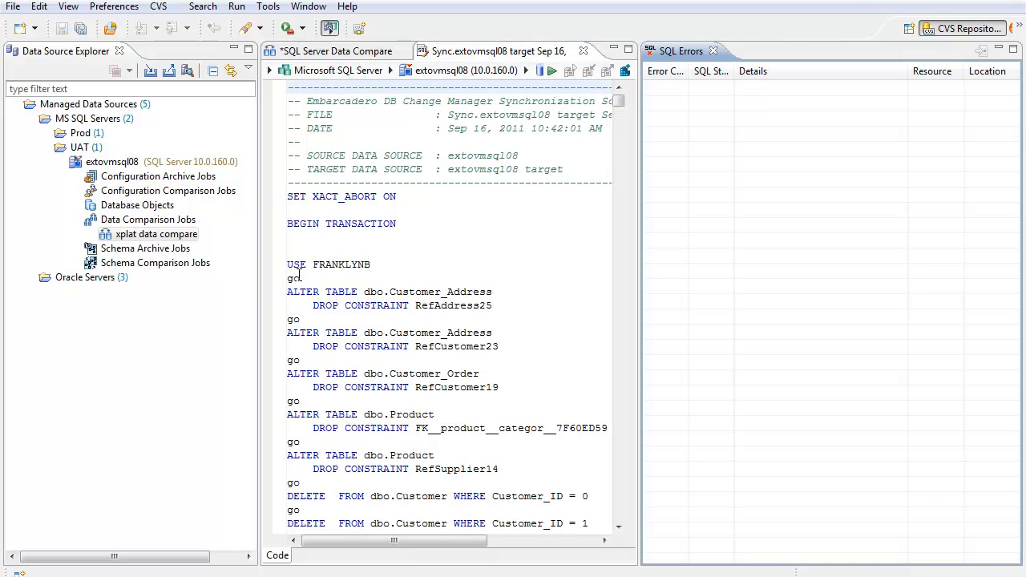
click(713, 50)
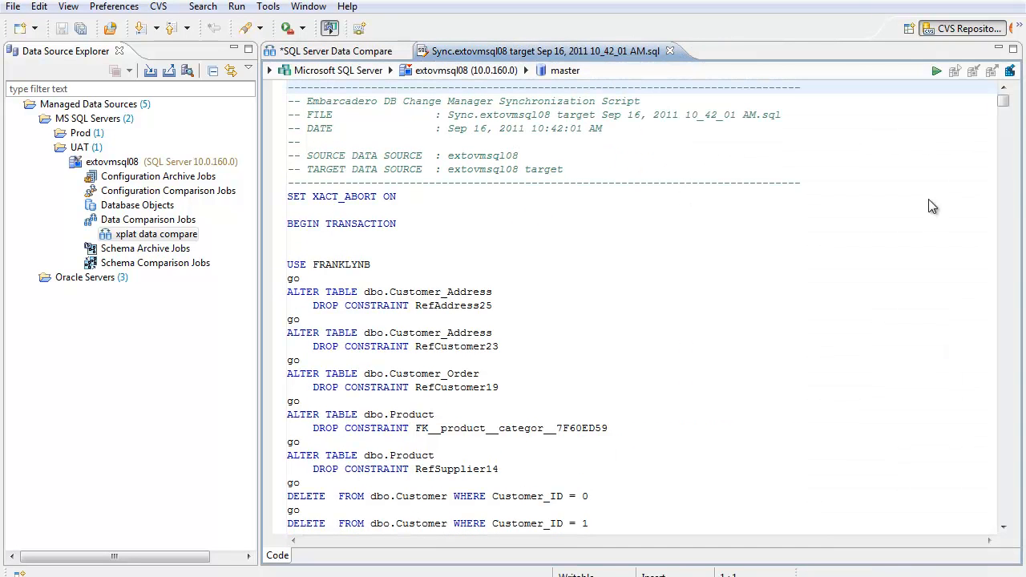
drag(1010, 94, 1010, 535)
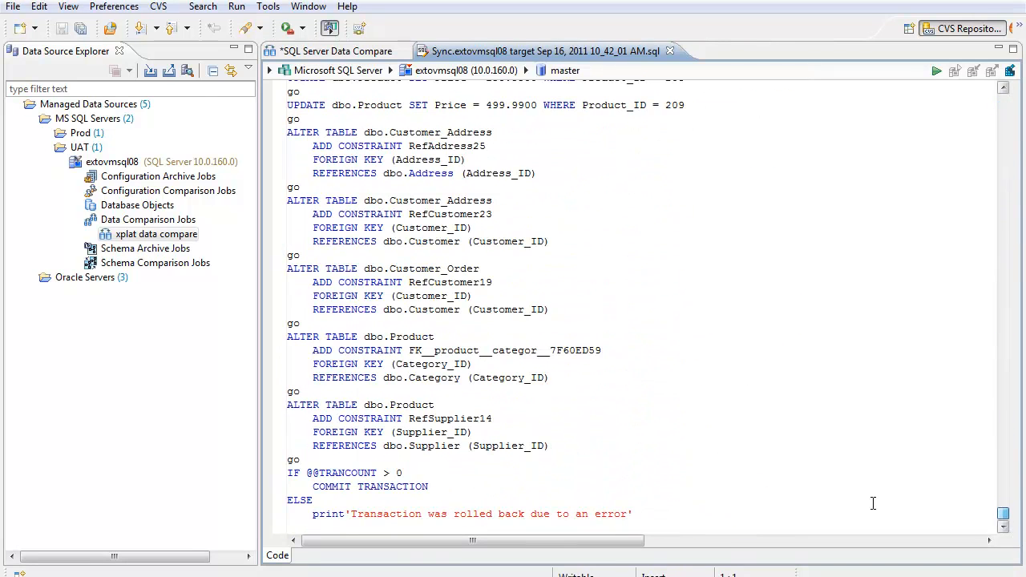
Step: Return to the comparison job and view the detailed FRANKLYNA / FRANKLYNB results for dbo.Address and dbo.Customer
click(373, 55)
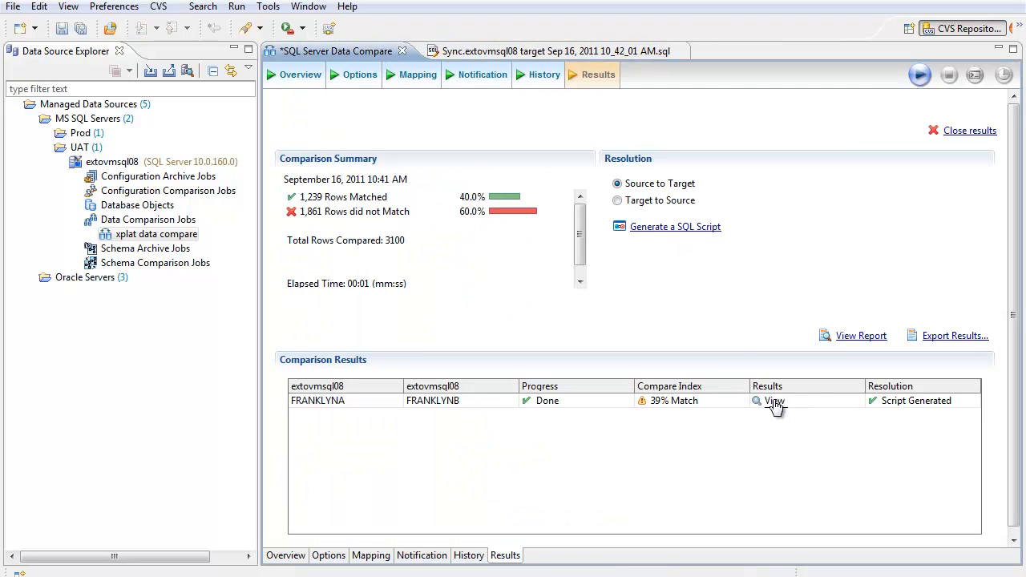
click(774, 402)
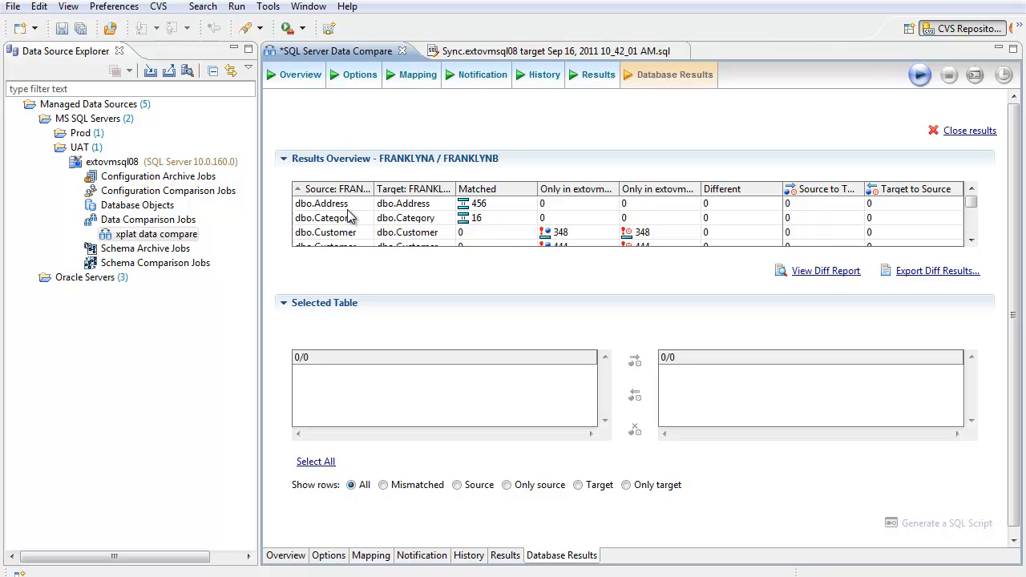
click(493, 205)
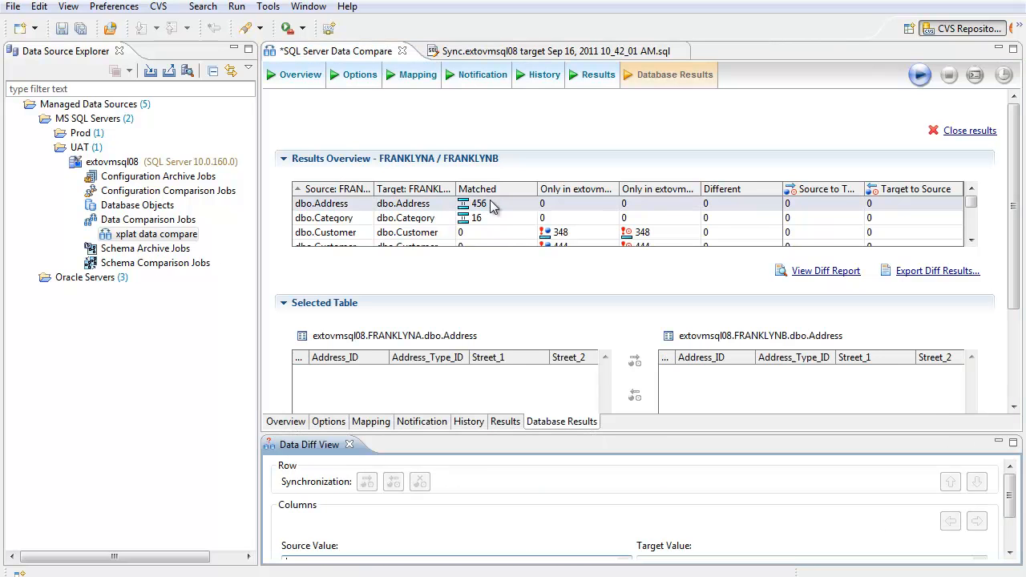
click(505, 237)
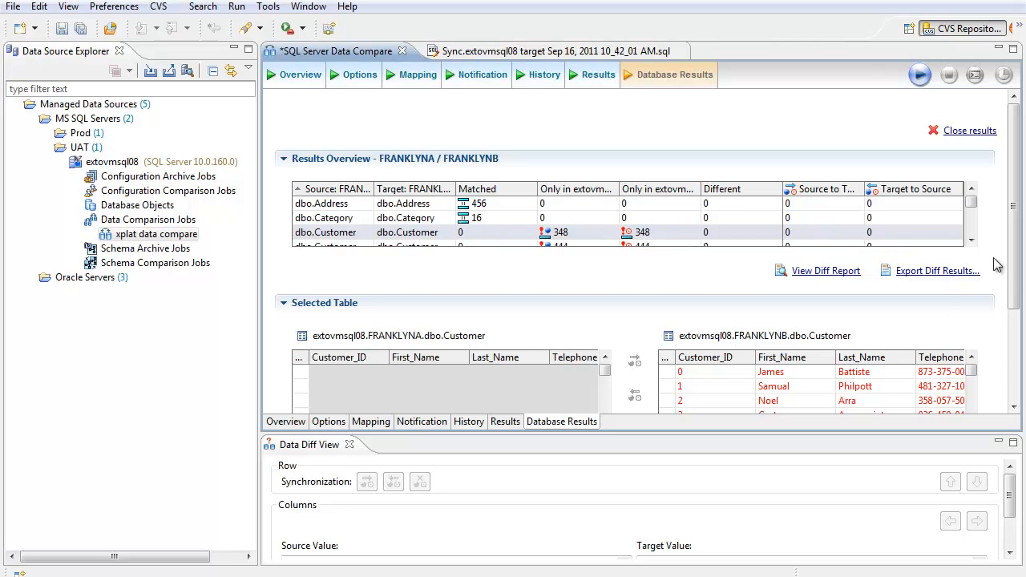
Step: Inspect the first target row of dbo.Customer in an enlarged Data Diff View, comparing its source and target values
scroll(770, 313, down, 3)
click(784, 303)
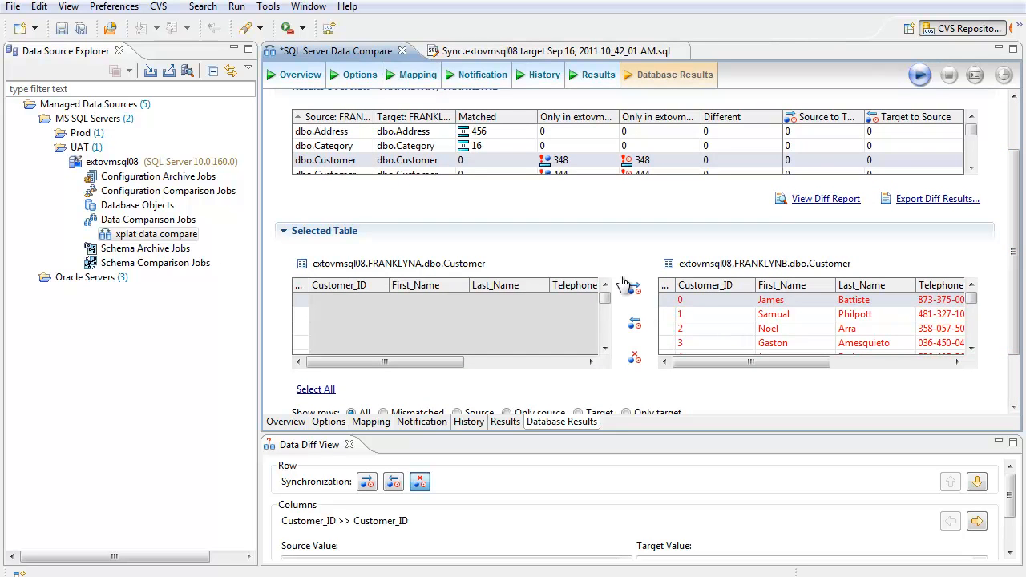
drag(558, 433, 555, 364)
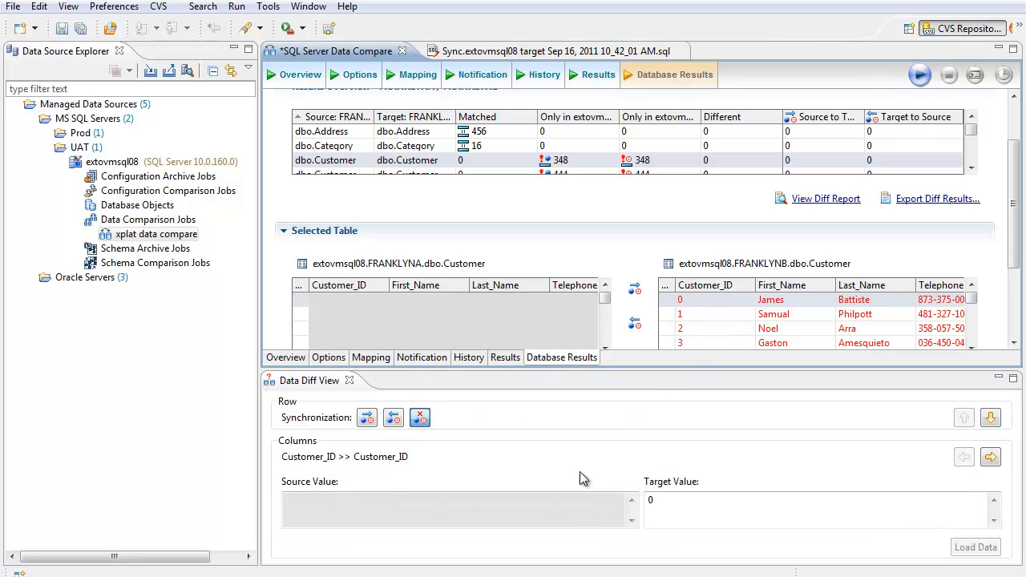
click(300, 502)
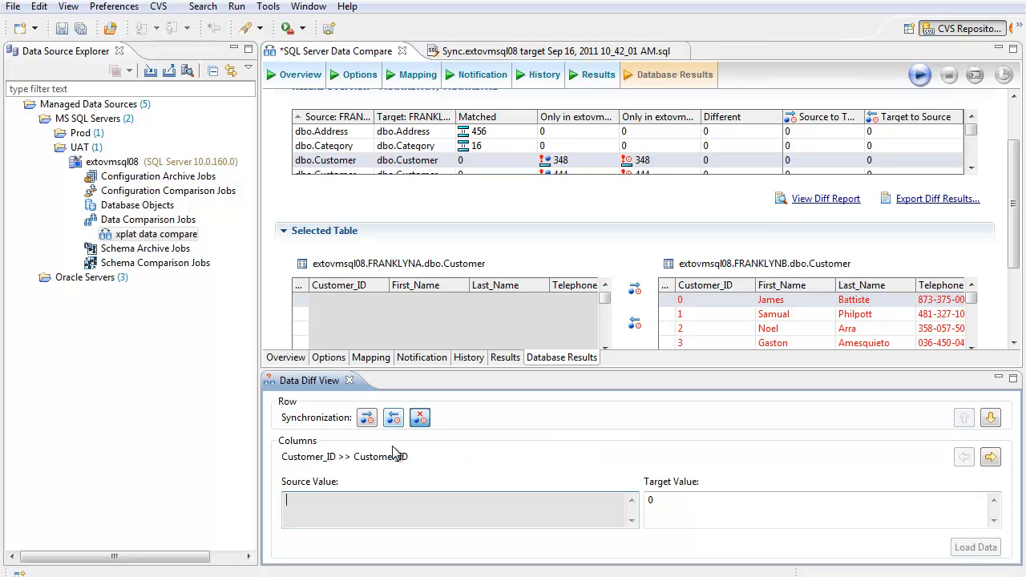
Step: Mark the first target row of dbo.Customer for target-to-source synchronization and a source-only row further down for source-to-target synchronization
click(393, 424)
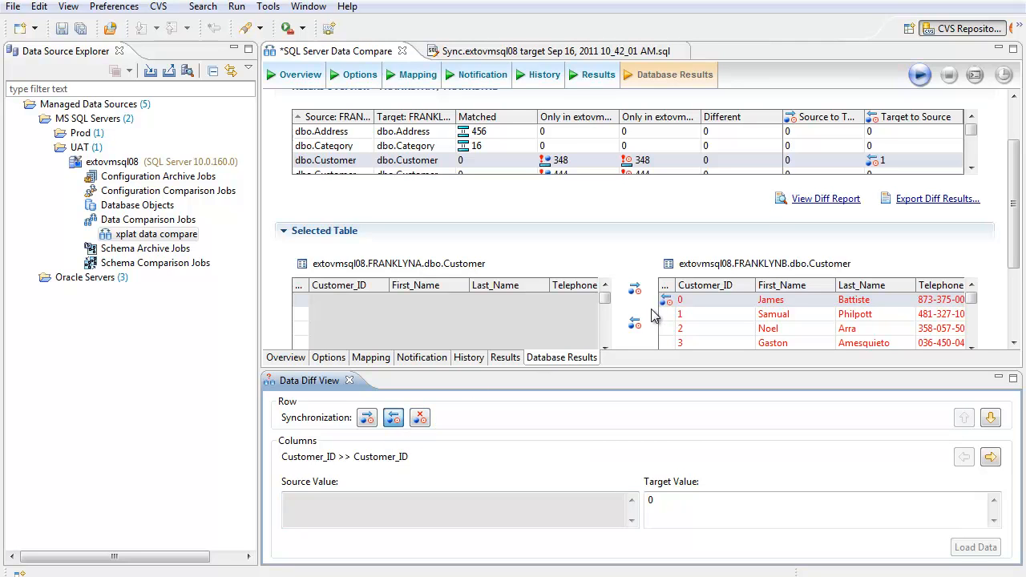
drag(1011, 240, 1014, 278)
drag(972, 226, 980, 250)
click(545, 241)
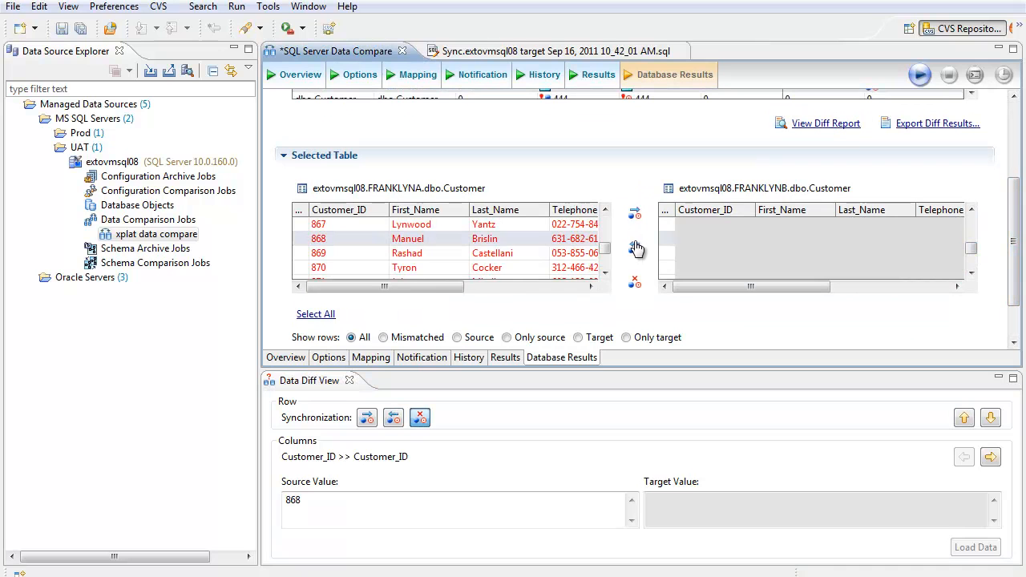
click(636, 213)
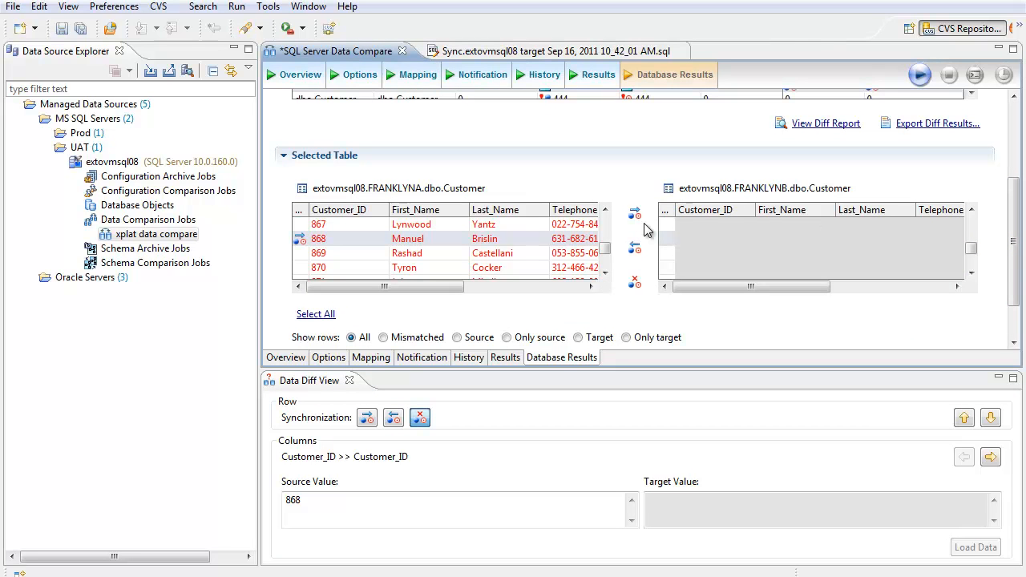
Step: Generate the SQL synchronization scripts, opening only the one for the source database and declining the target script, and close the SQL Errors view
drag(1018, 255, 1016, 297)
click(945, 317)
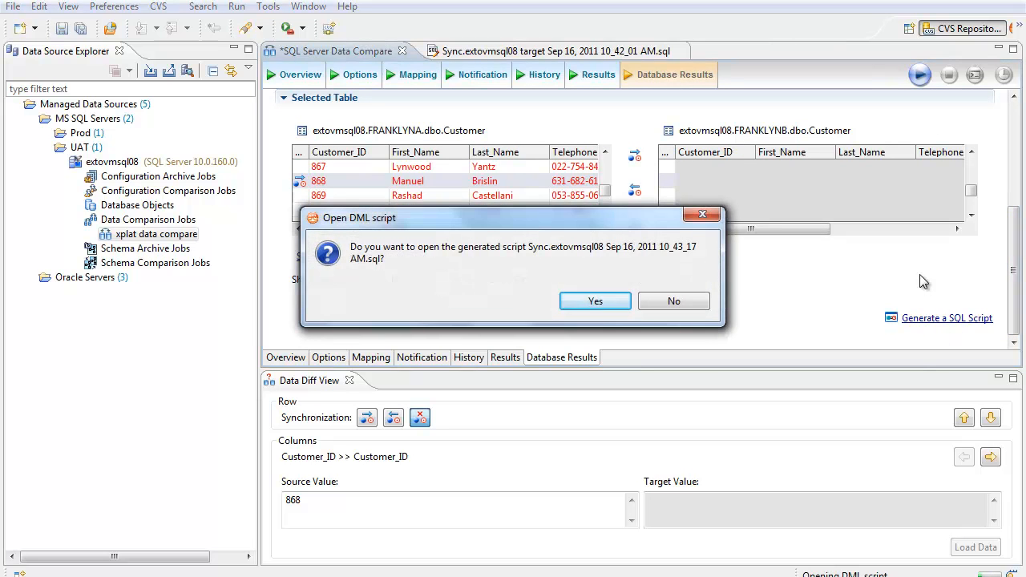
click(601, 301)
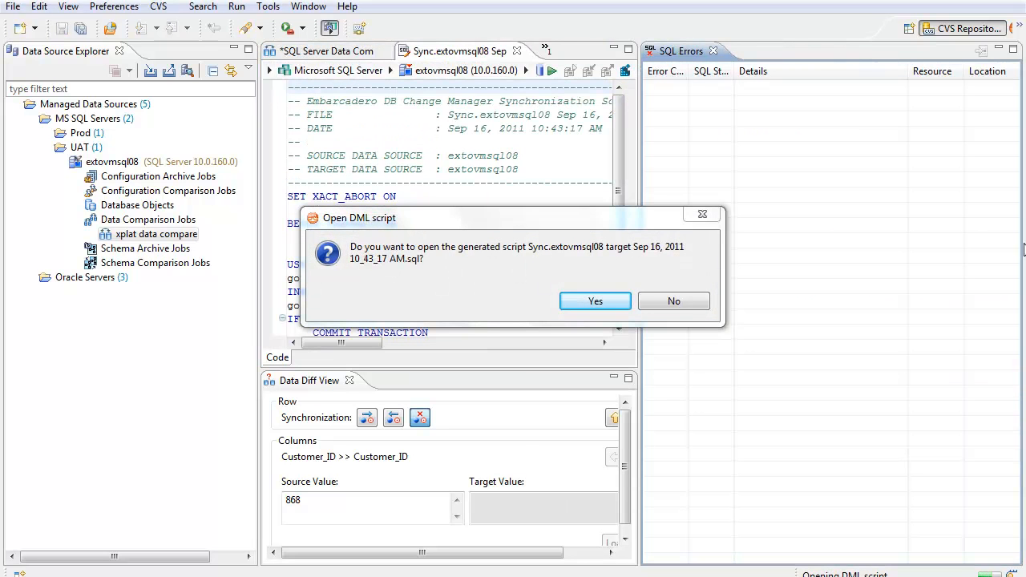
click(674, 302)
click(712, 51)
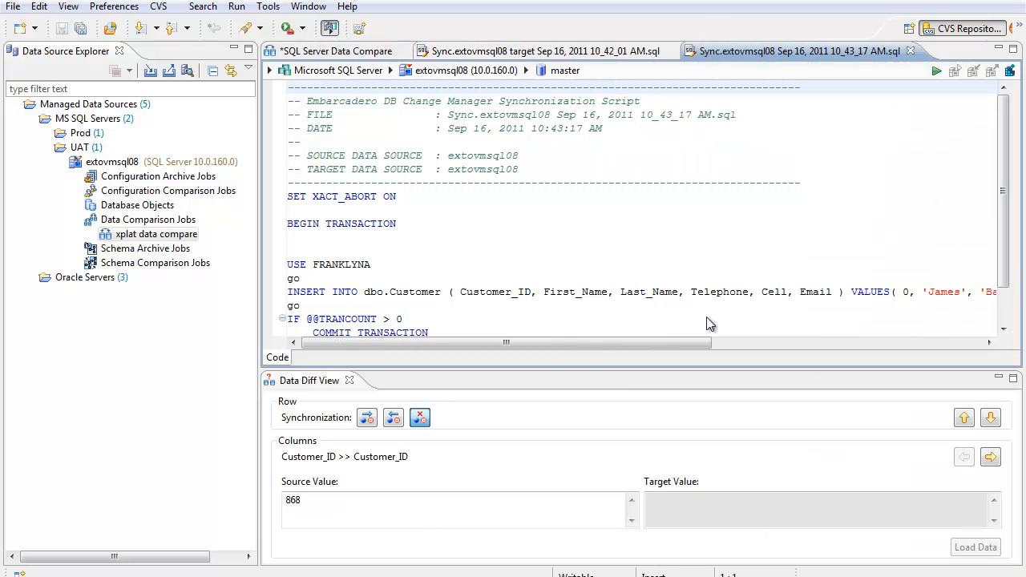
Step: Close the Data Diff View to review the whole transaction in the FRANKLYNA script, highlighting it to the end, and return to the comparison job
click(349, 380)
drag(689, 372, 278, 190)
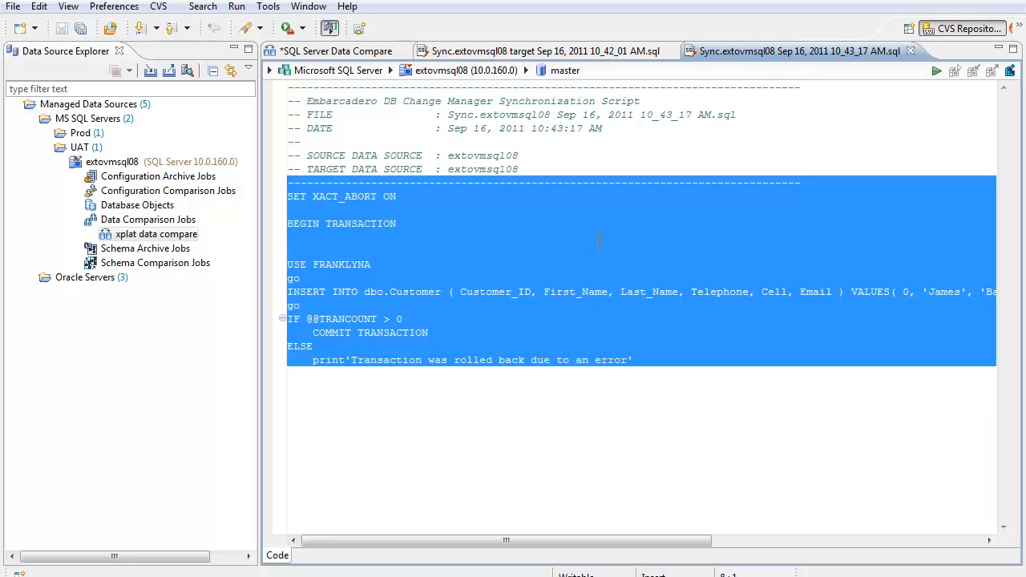
click(351, 51)
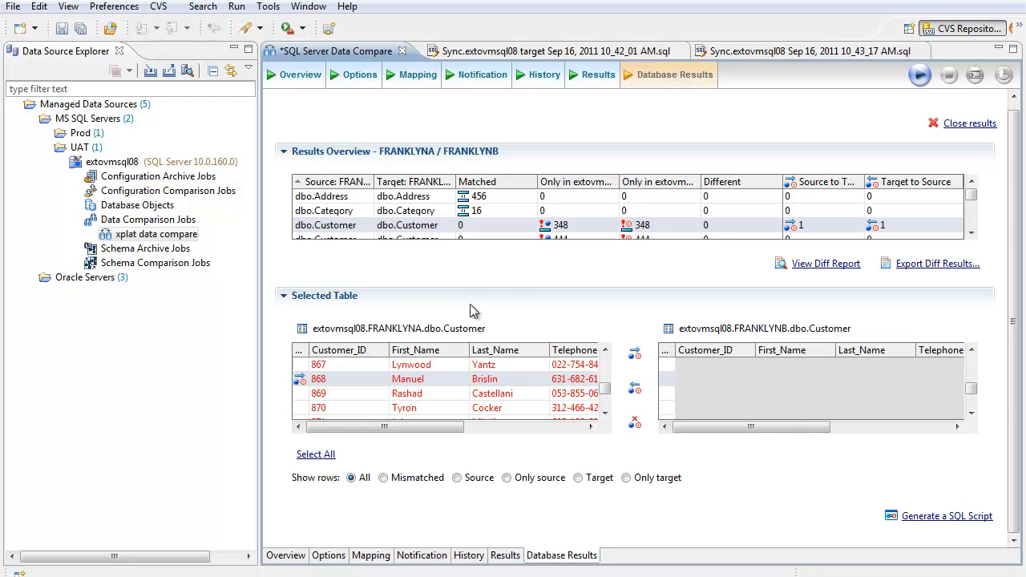